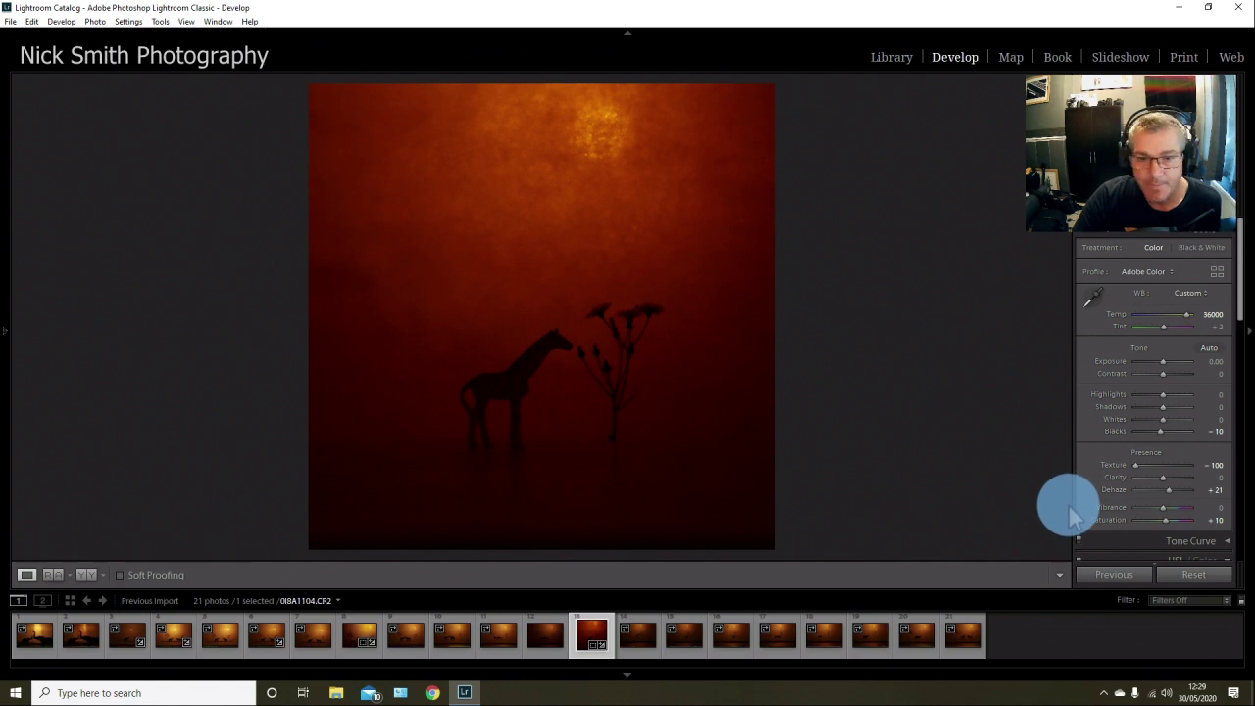
Set the HSL luminance of the oranges to +91 and of the yellows to +16.
left_click_drag(1240, 328, 1232, 364)
mouse_move(1166, 419)
left_mouse_down()
mouse_move(1156, 431)
mouse_move(1175, 435)
left_mouse_up()
left_click(1136, 386)
left_click(1177, 385)
mouse_move(1178, 444)
left_mouse_down()
mouse_move(1202, 443)
mouse_move(1167, 448)
mouse_move(1211, 456)
mouse_move(1143, 397)
mouse_move(1187, 424)
mouse_move(1189, 456)
mouse_move(1175, 459)
left_mouse_up()
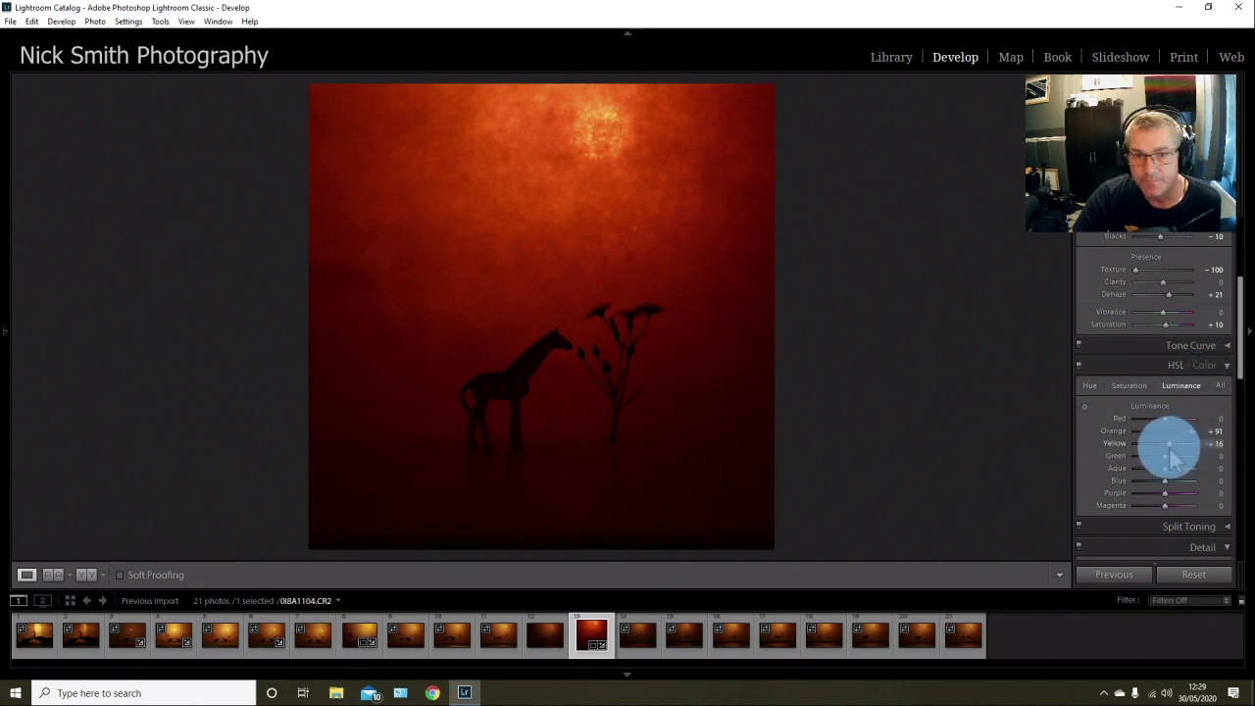
left_click_drag(1176, 459, 1171, 448)
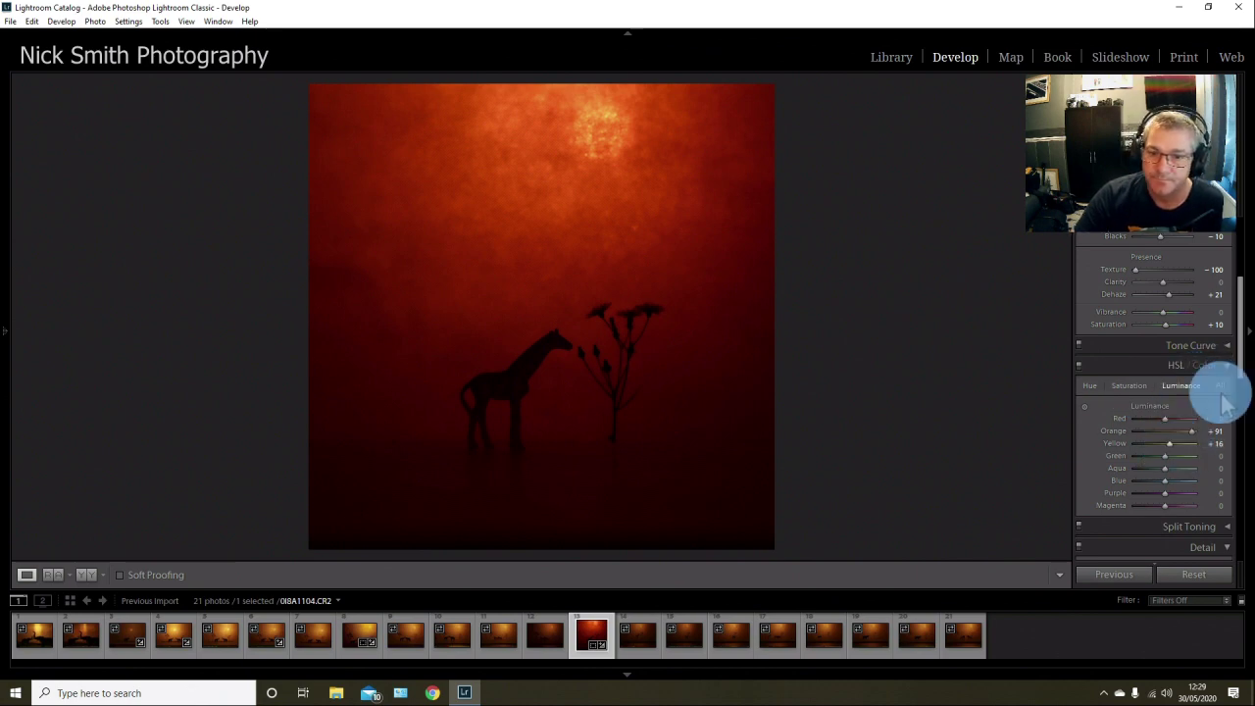
Set the sharpening amount to 18, and enable chromatic aberration removal and lens profile corrections.
left_click_drag(1235, 359, 1240, 424)
mouse_move(1149, 478)
left_mouse_down()
mouse_move(1128, 490)
mouse_move(1142, 483)
left_mouse_up()
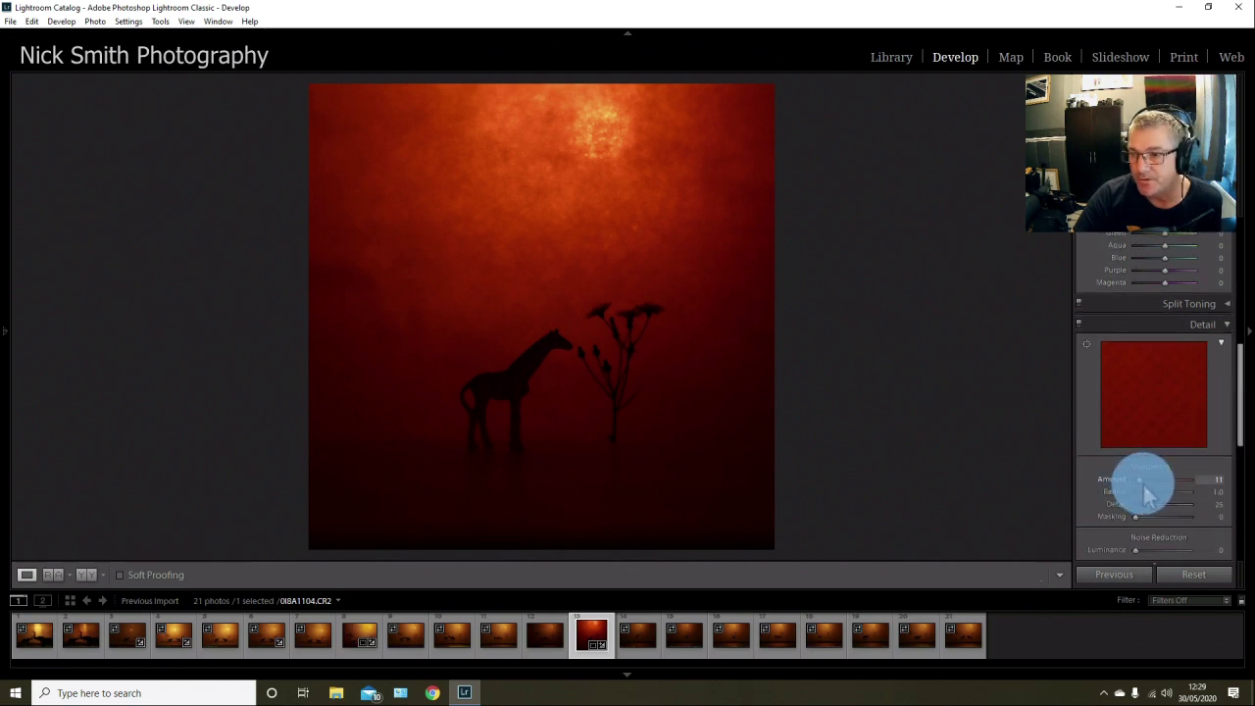
left_click_drag(1234, 415, 1233, 471)
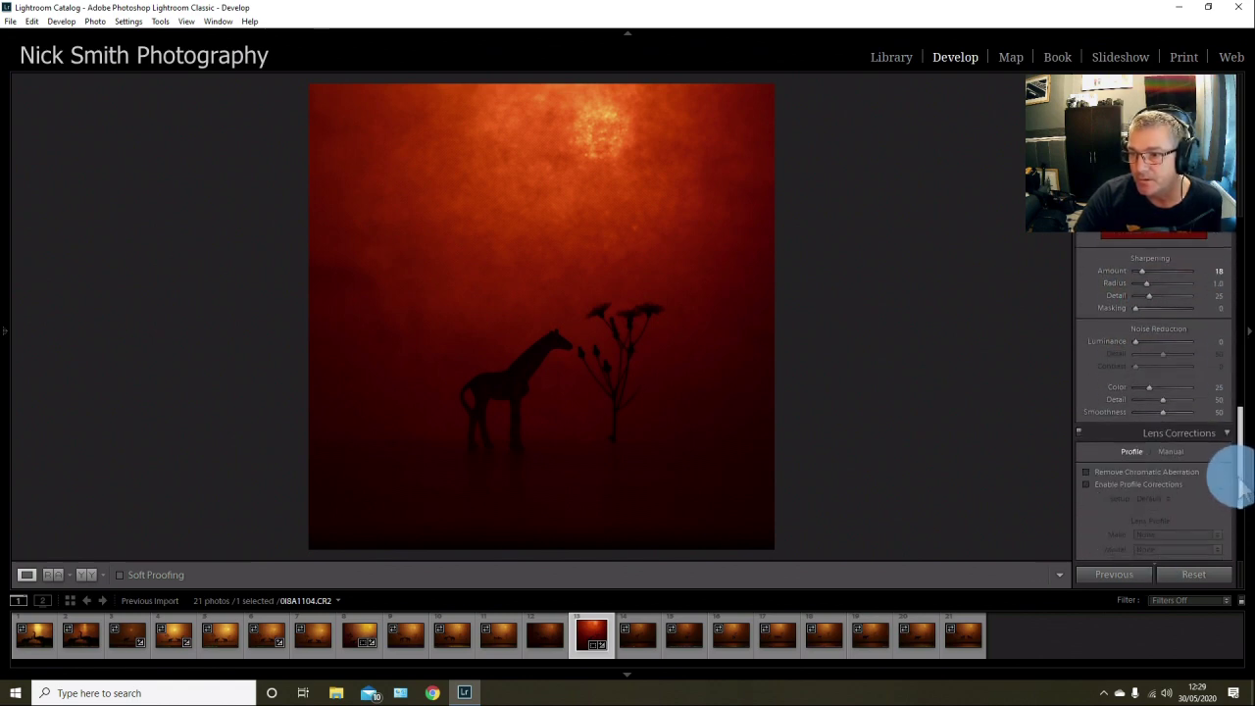
left_click(1089, 487)
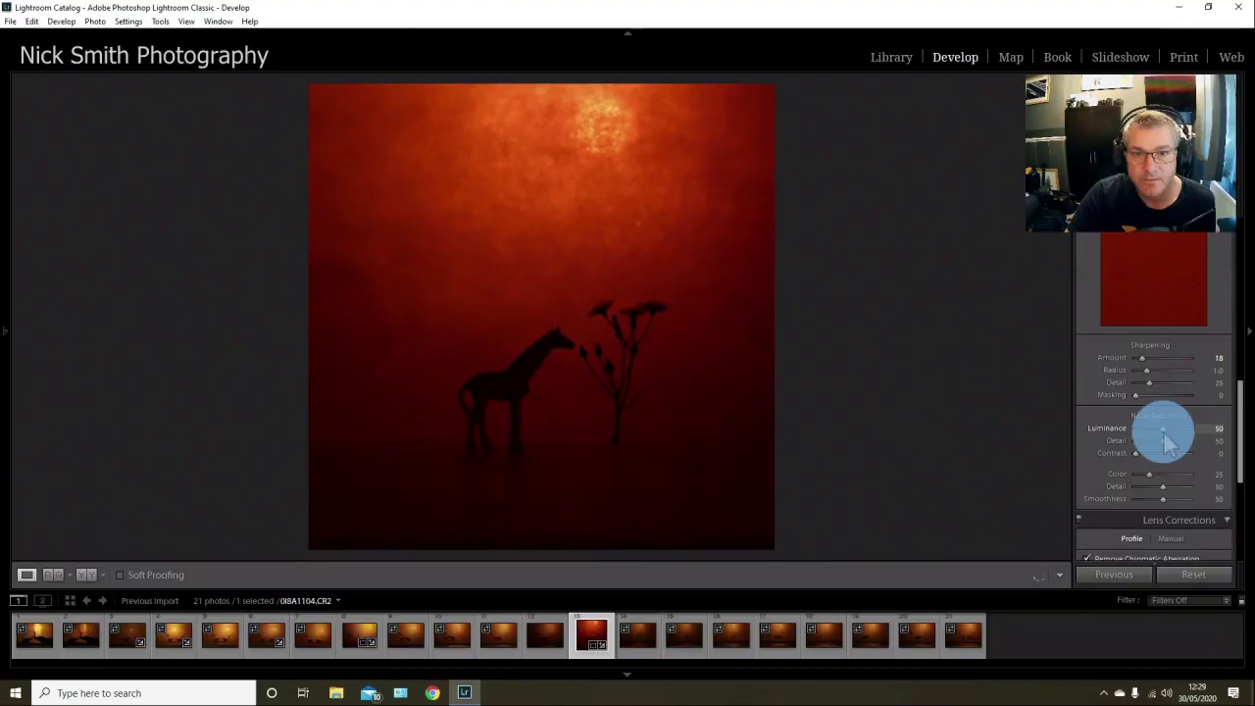
Set luminance noise reduction to 31 and vibrance to +36.
mouse_move(1163, 435)
left_mouse_down()
mouse_move(1184, 441)
mouse_move(1158, 442)
left_mouse_up()
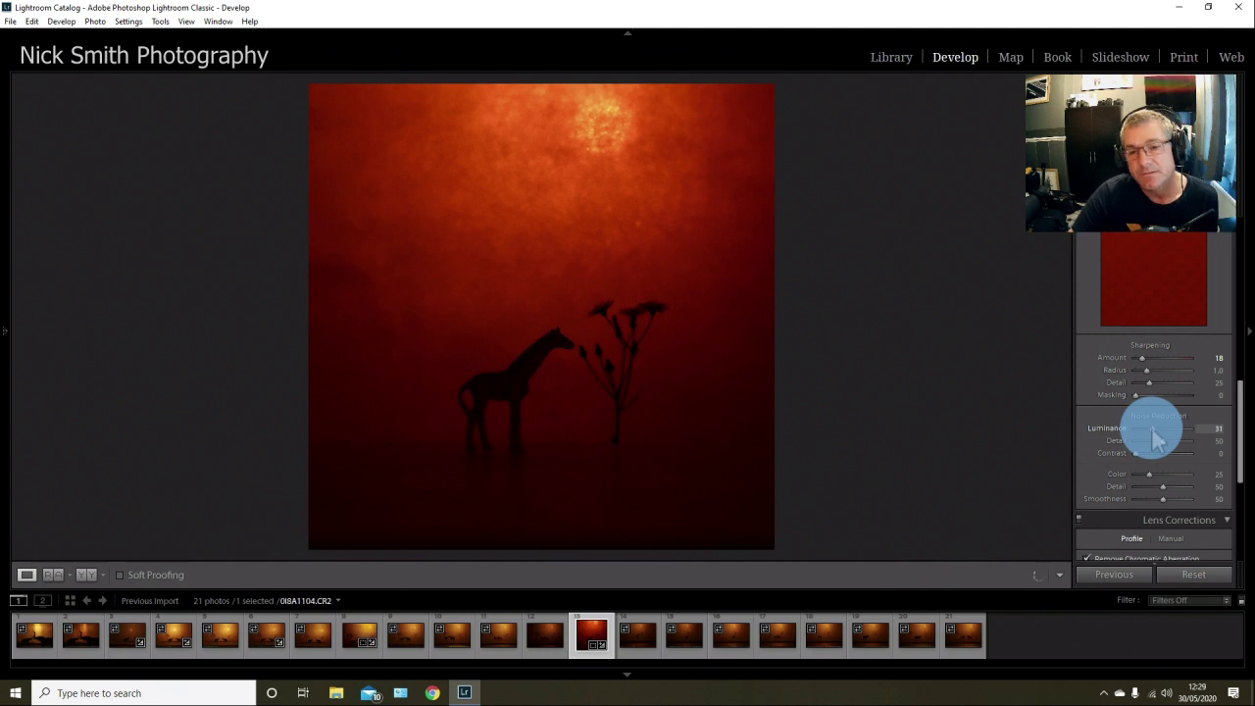
left_click_drag(1229, 417, 1136, 310)
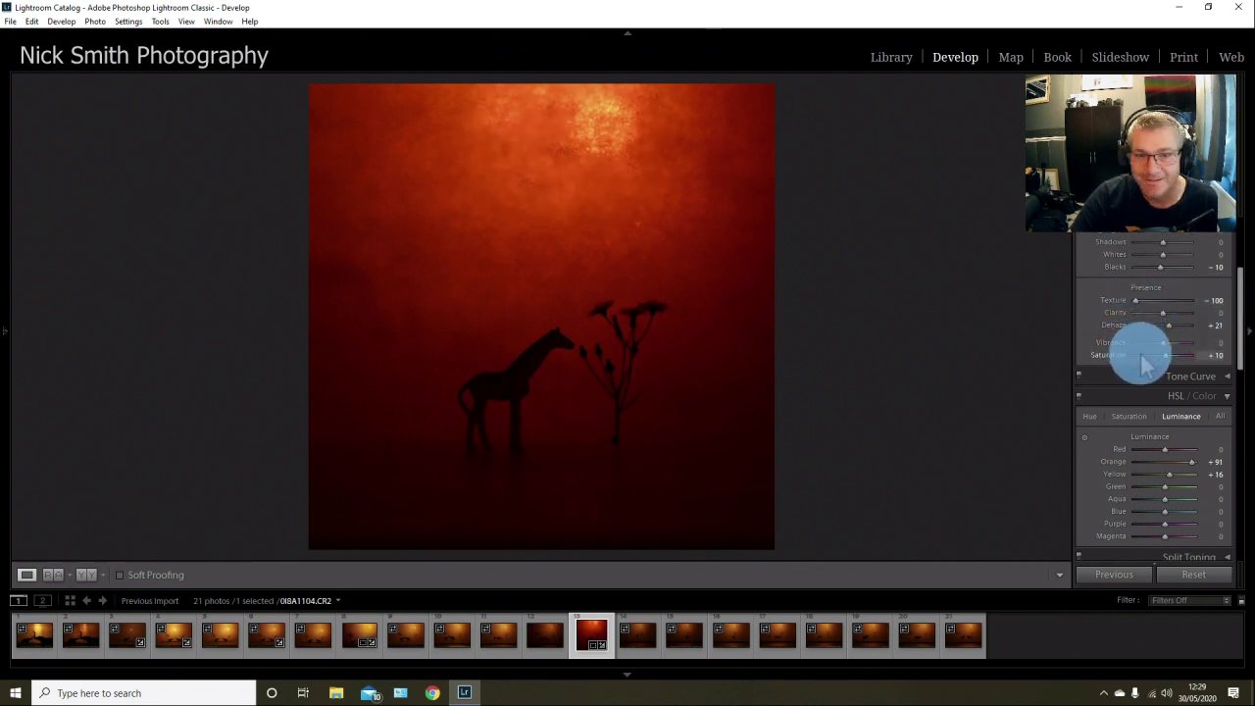
left_click_drag(1160, 342, 1174, 350)
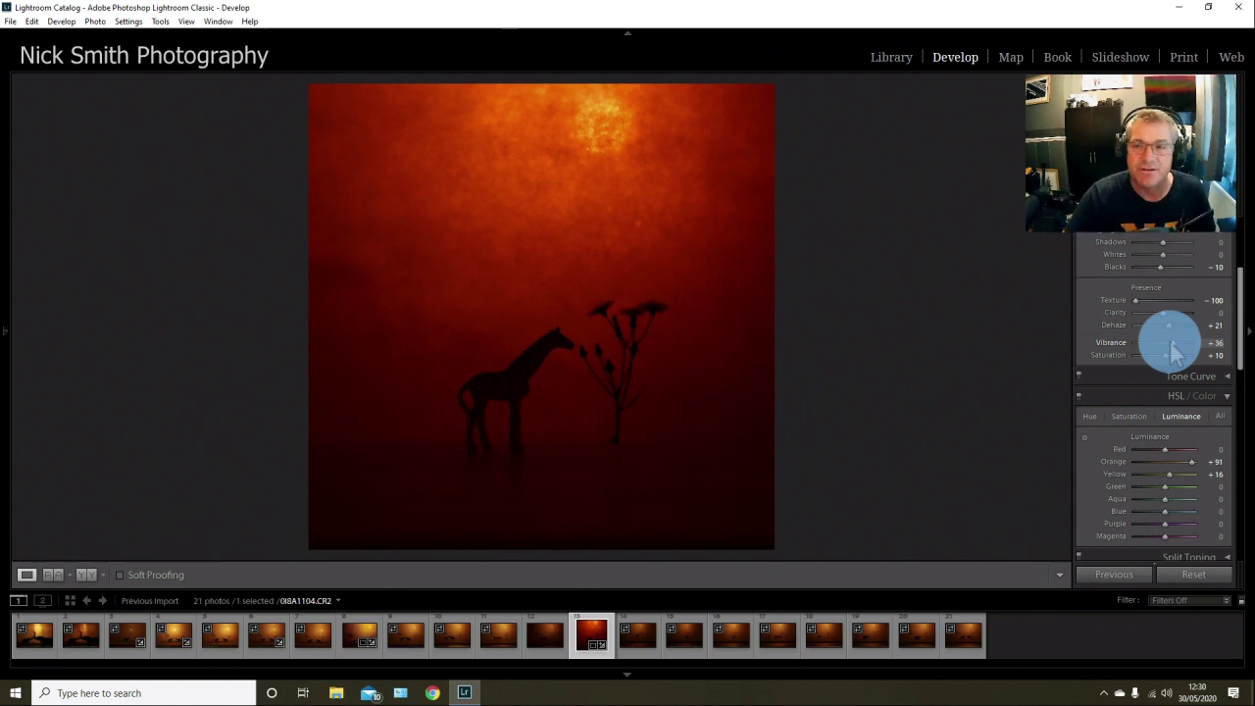
Set the white balance temperature to 10500, highlights to +40, shadows to +14 and whites to +40.
scroll(1172, 334, "up", 4)
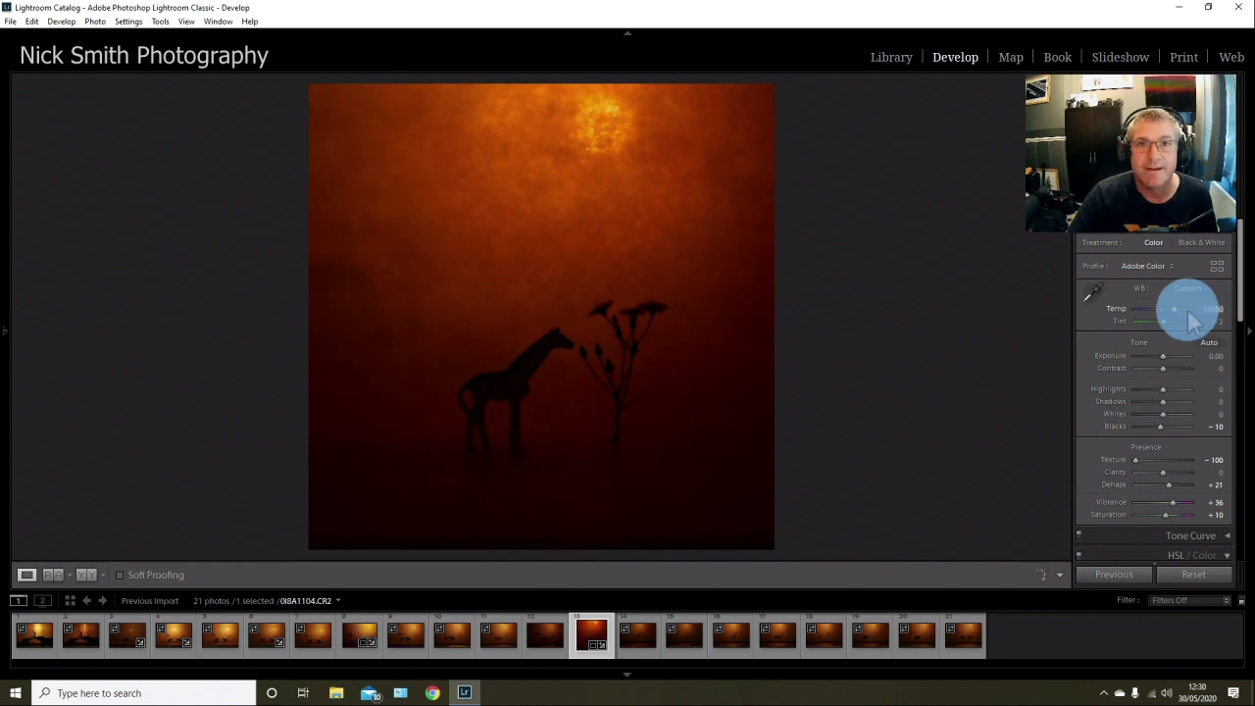
left_click(1164, 388)
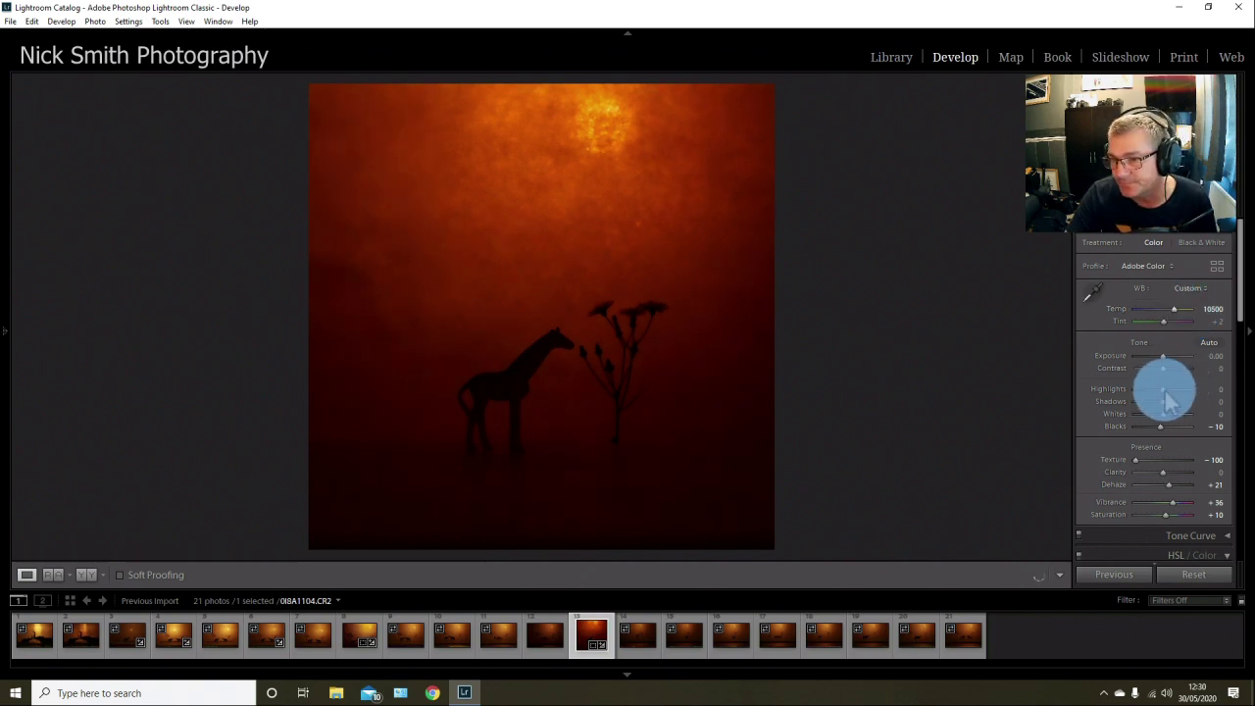
left_click_drag(1164, 391, 1169, 392)
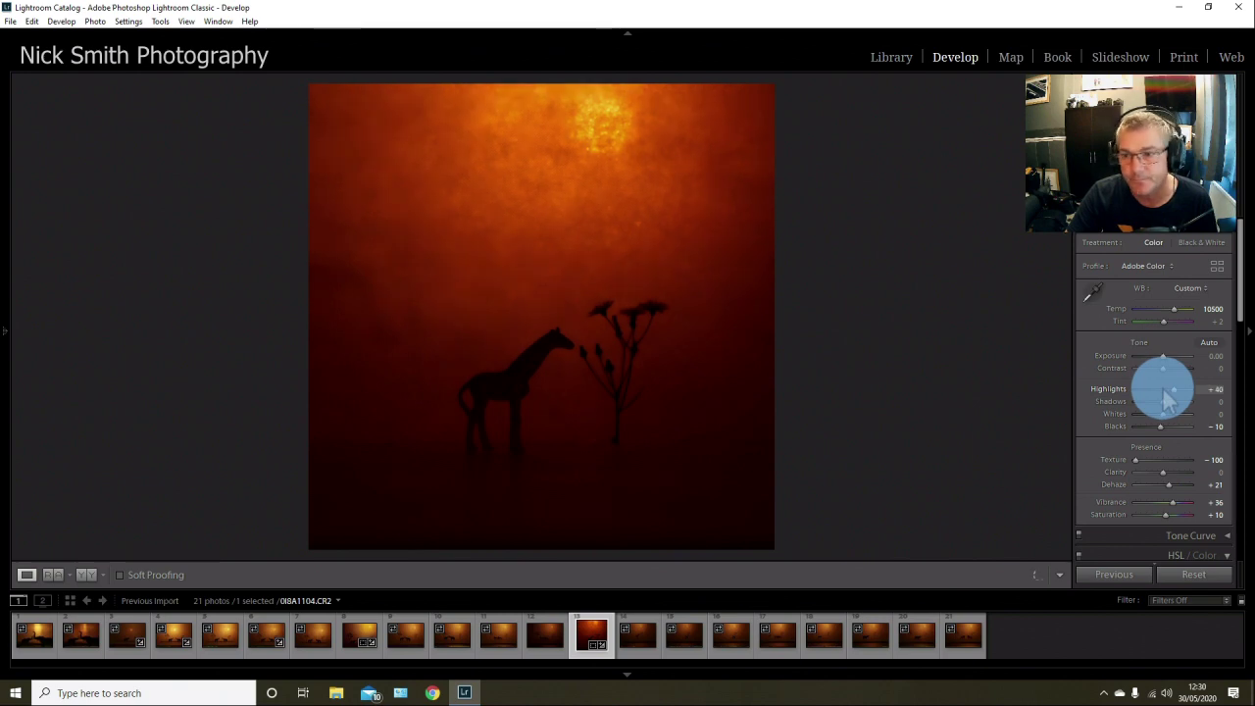
left_click(1162, 402)
mouse_move(1164, 414)
left_mouse_down()
mouse_move(1184, 416)
mouse_move(1166, 401)
mouse_move(1166, 421)
mouse_move(1194, 423)
mouse_move(1181, 425)
left_mouse_up()
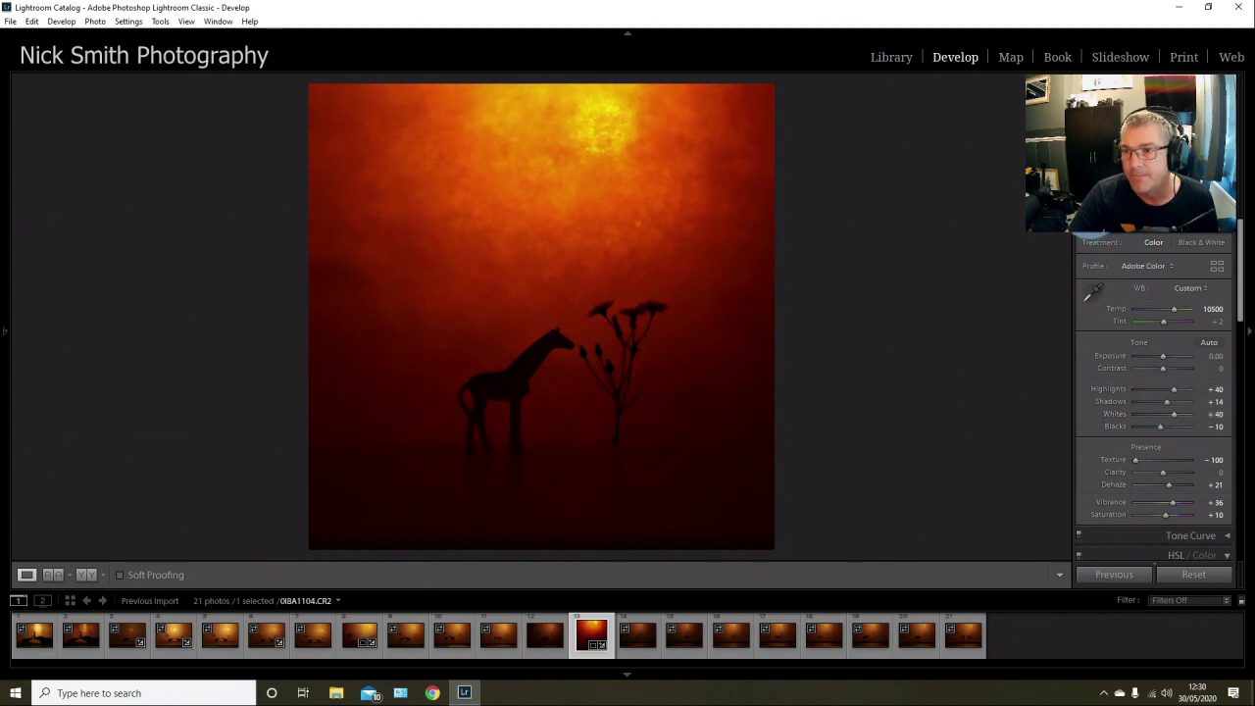
Reposition the square crop so the giraffe and tree sit higher in the frame, and raise the whites to +60.
key("r")
left_click_drag(642, 351, 638, 300)
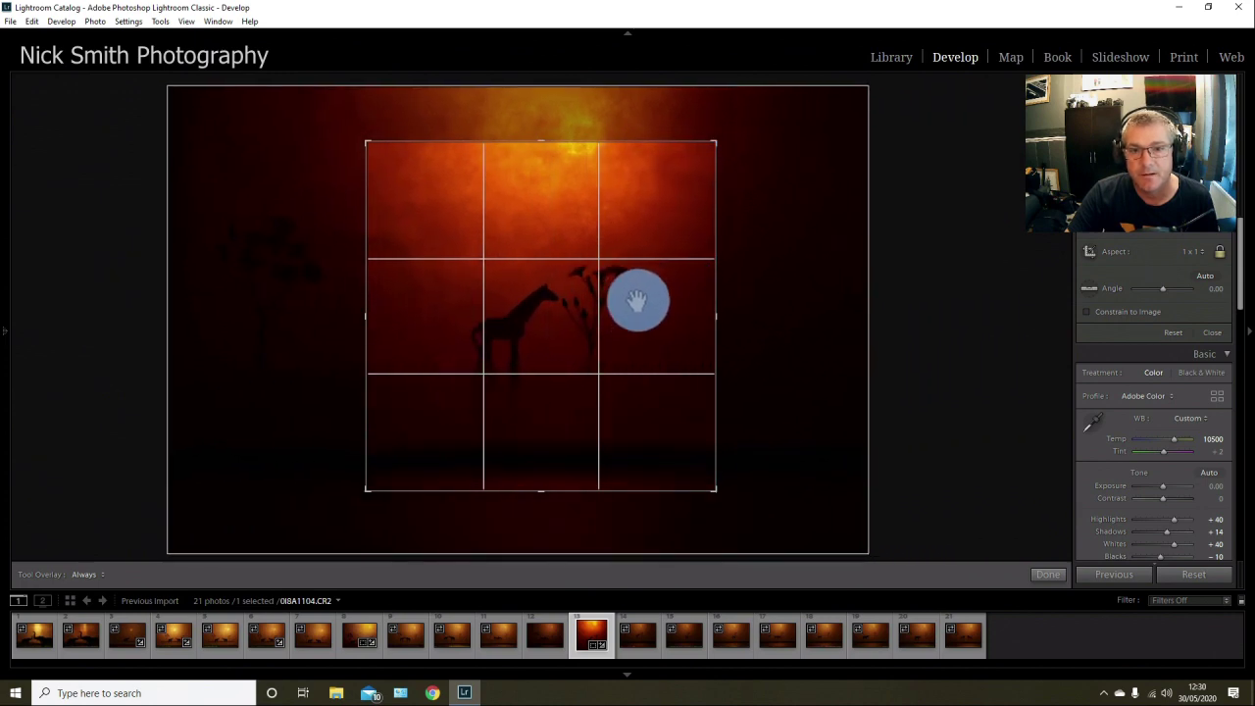
left_click(1048, 573)
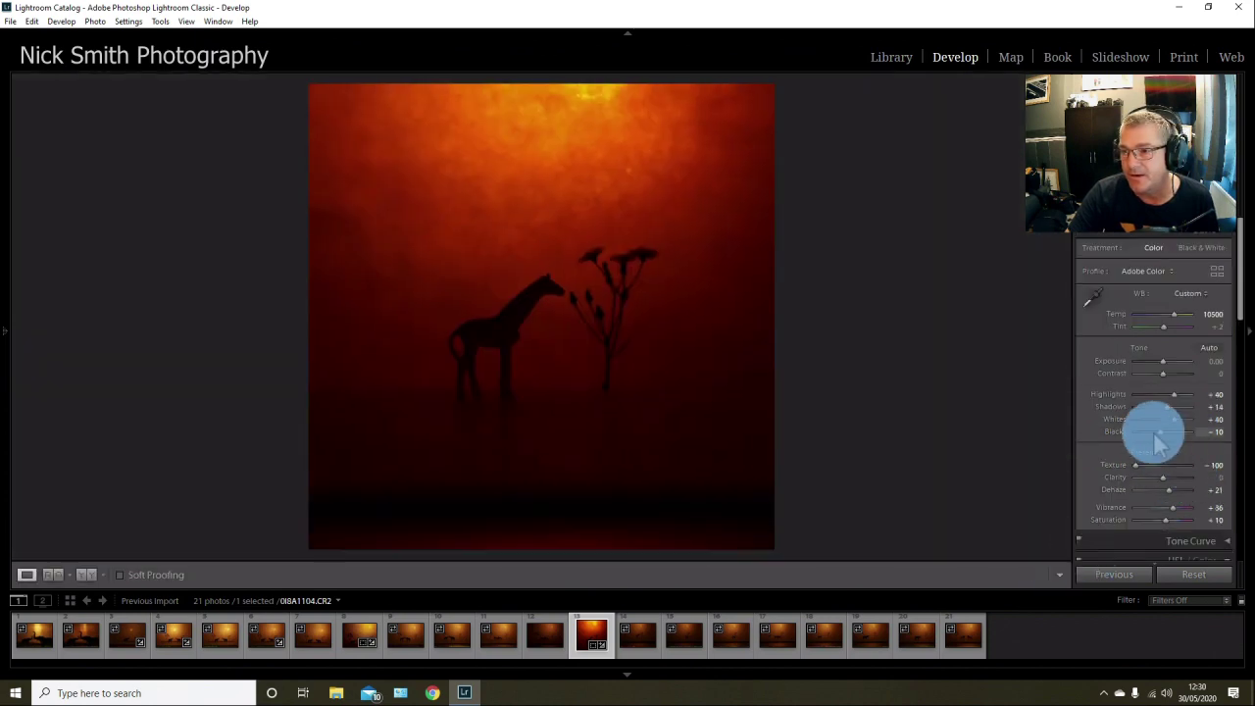
left_click_drag(1175, 420, 1181, 422)
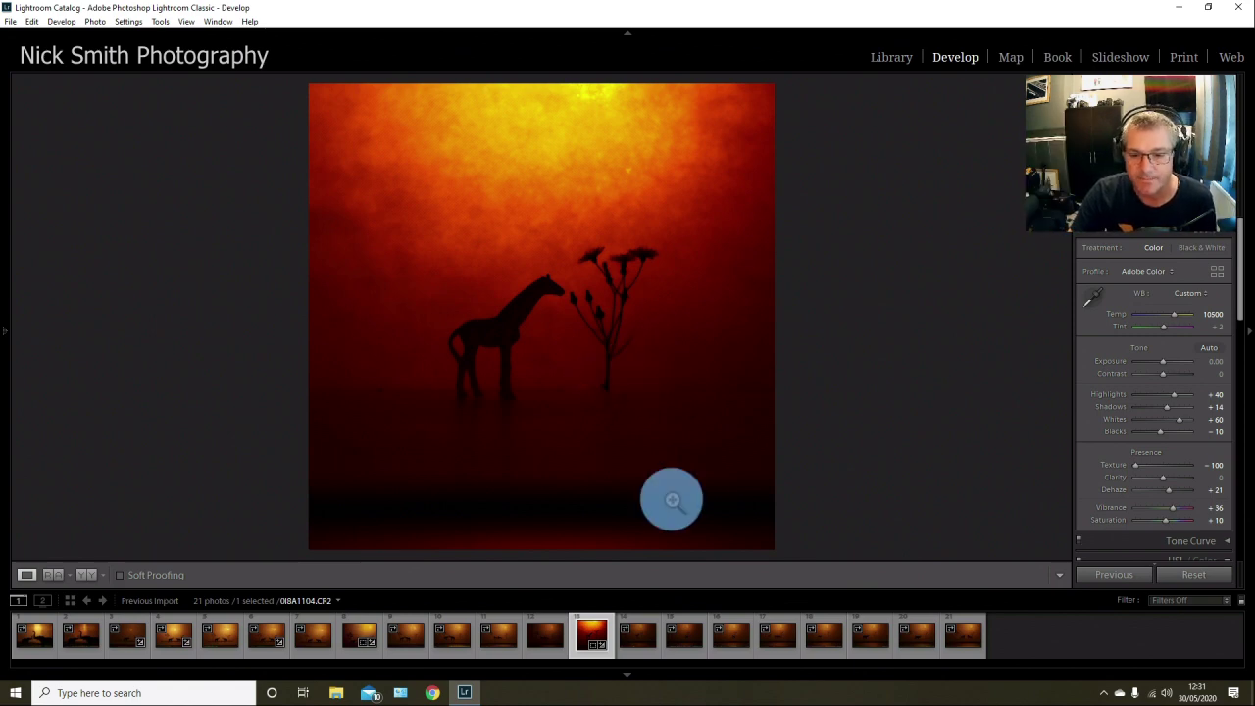
left_click(740, 640)
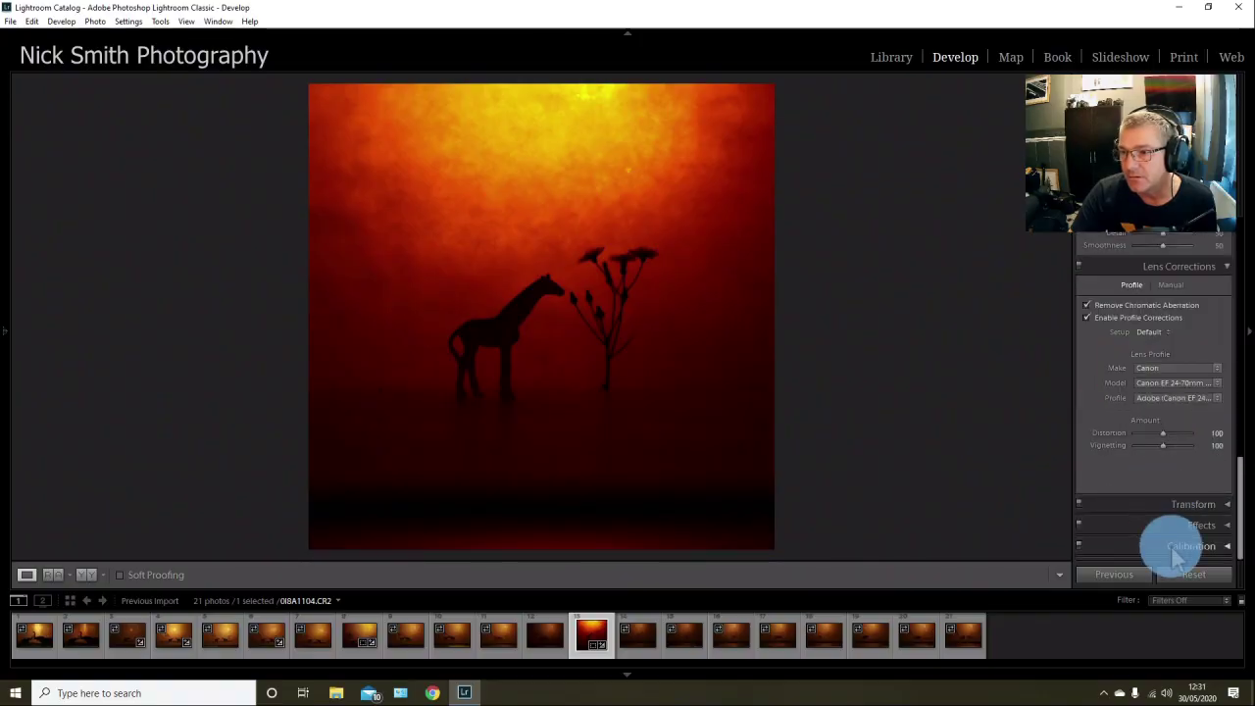
scroll(1167, 549, "up", 3)
scroll(1177, 556, "up", 5)
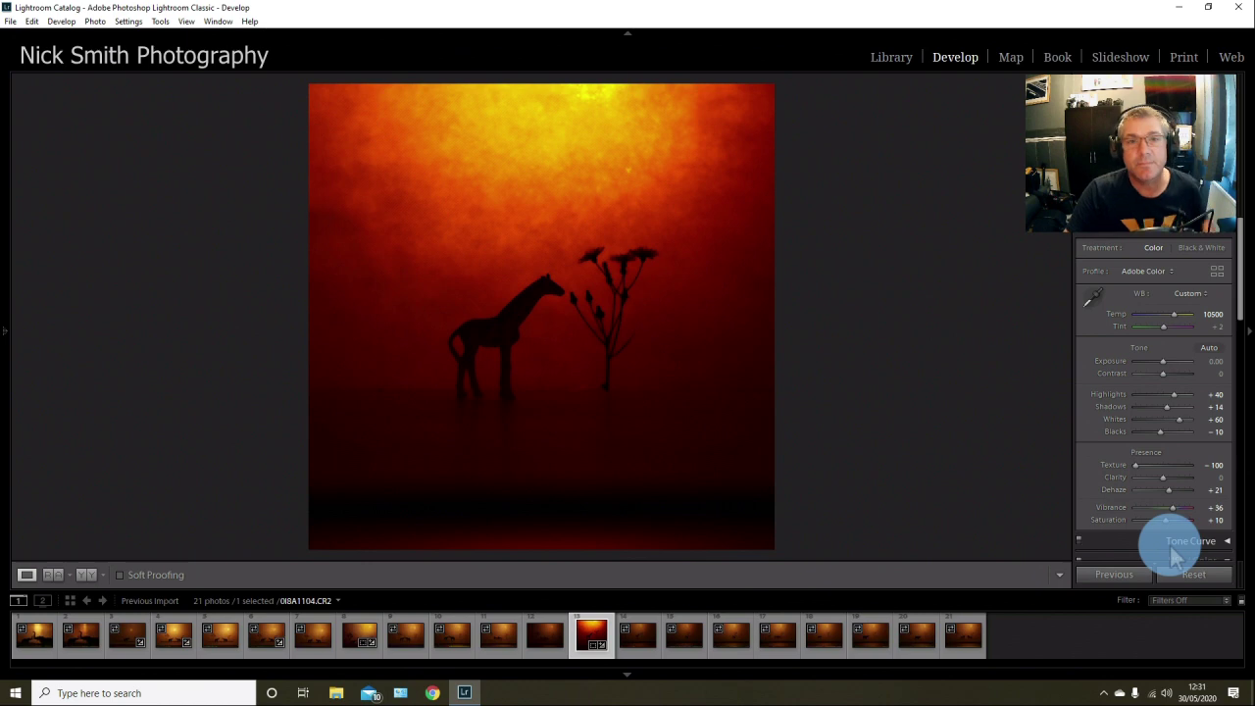
Look through the other animal silhouette photos of the import that follow the giraffe shot.
left_click(685, 637)
left_click(640, 640)
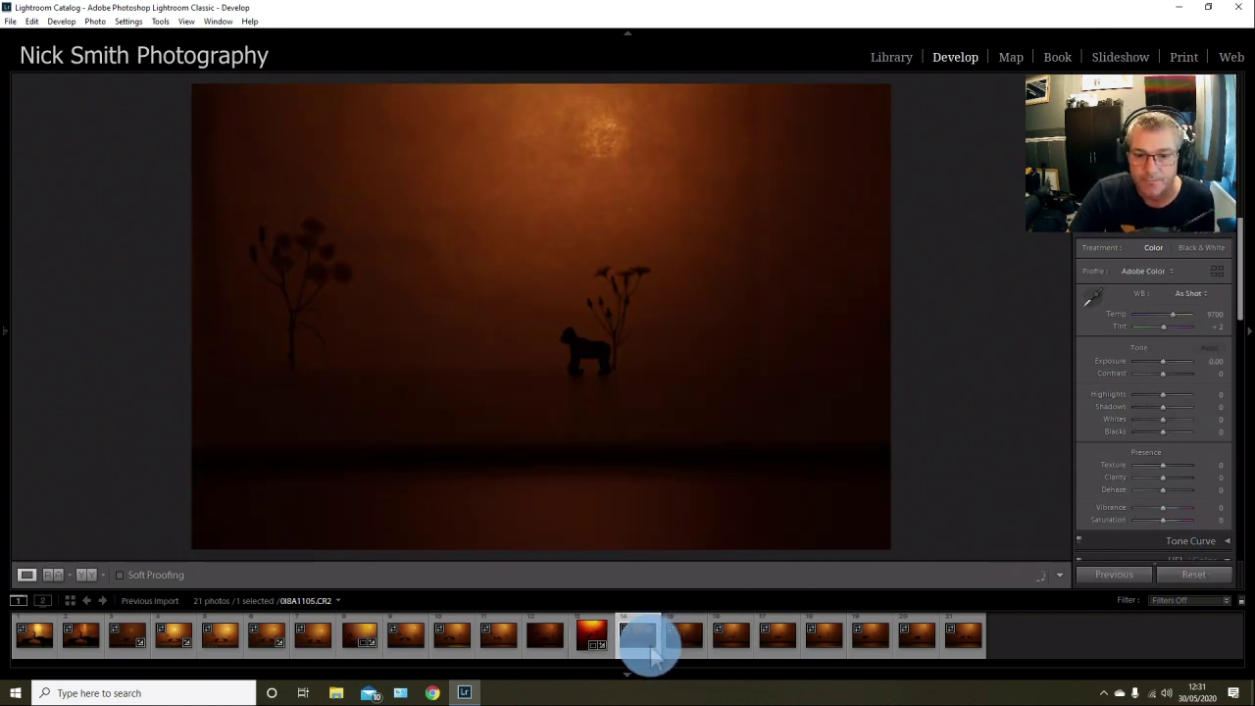
left_click(817, 650)
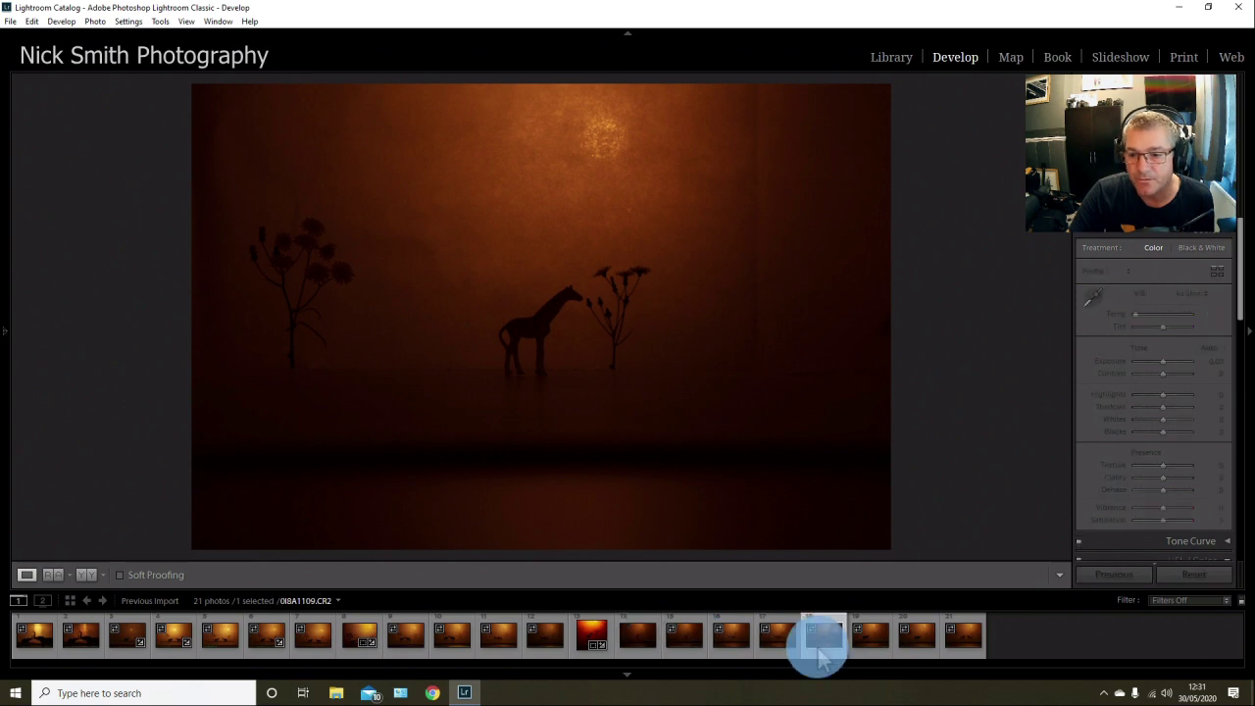
left_click(788, 651)
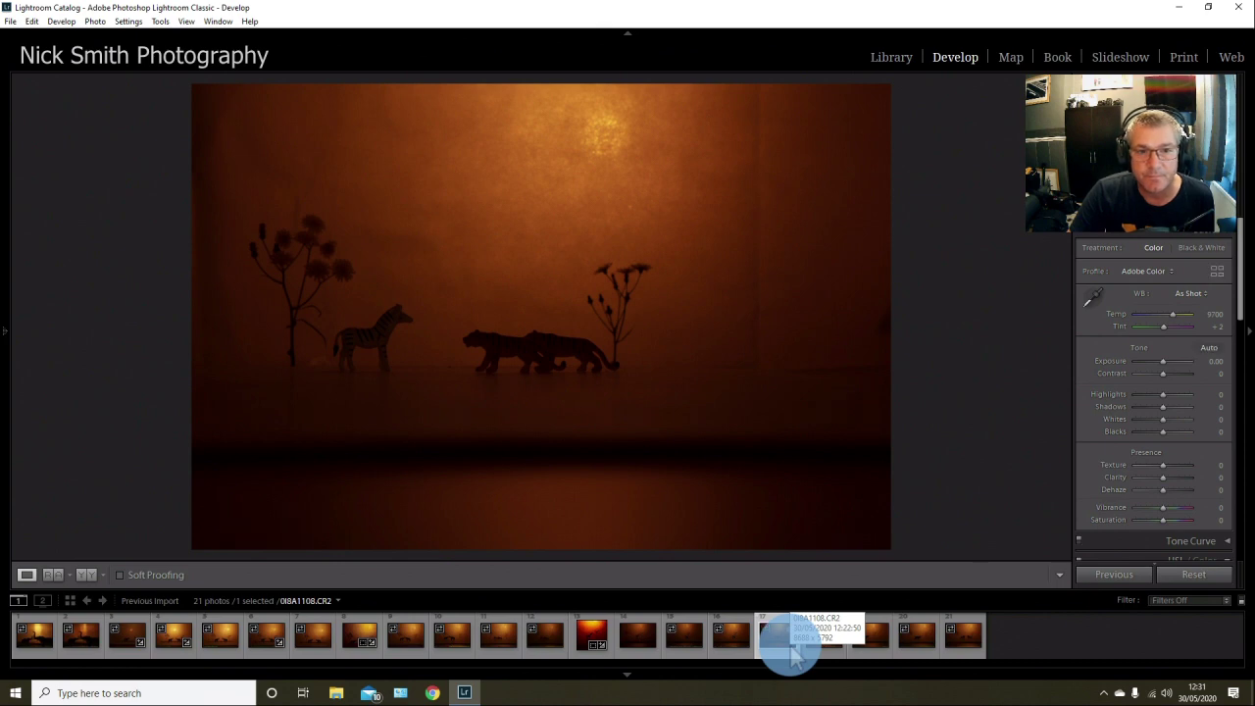
left_click(880, 649)
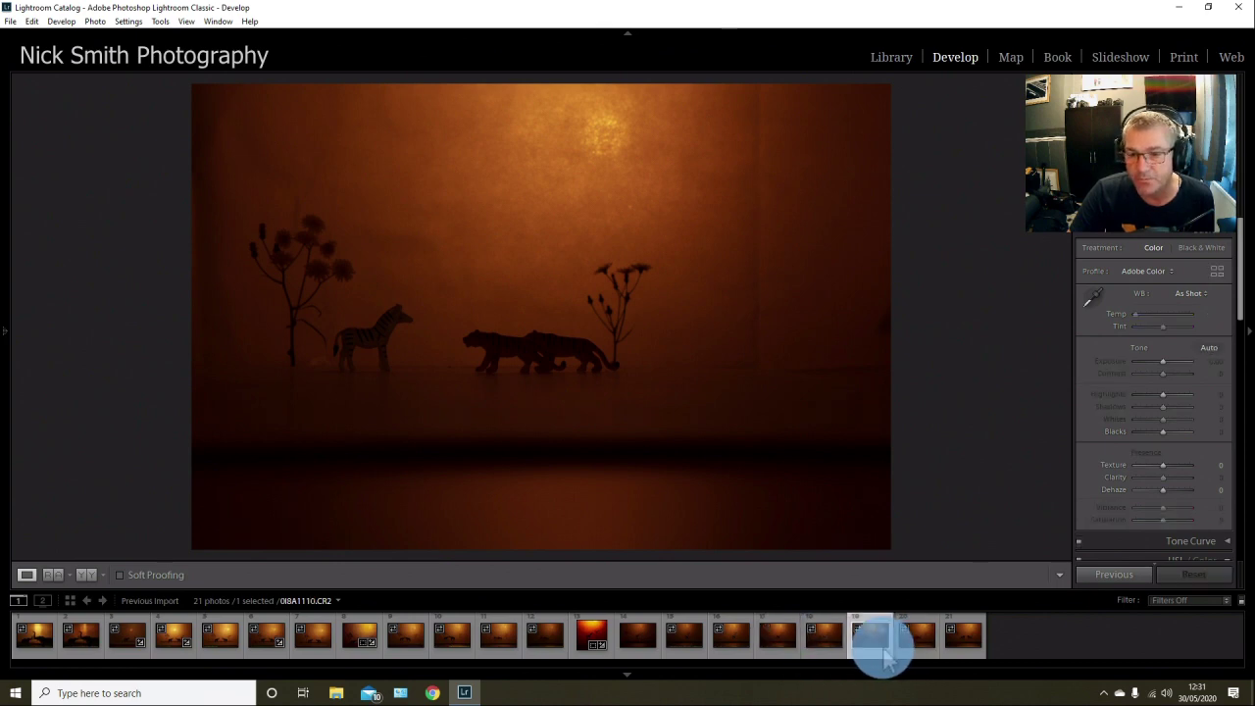
left_click(946, 650)
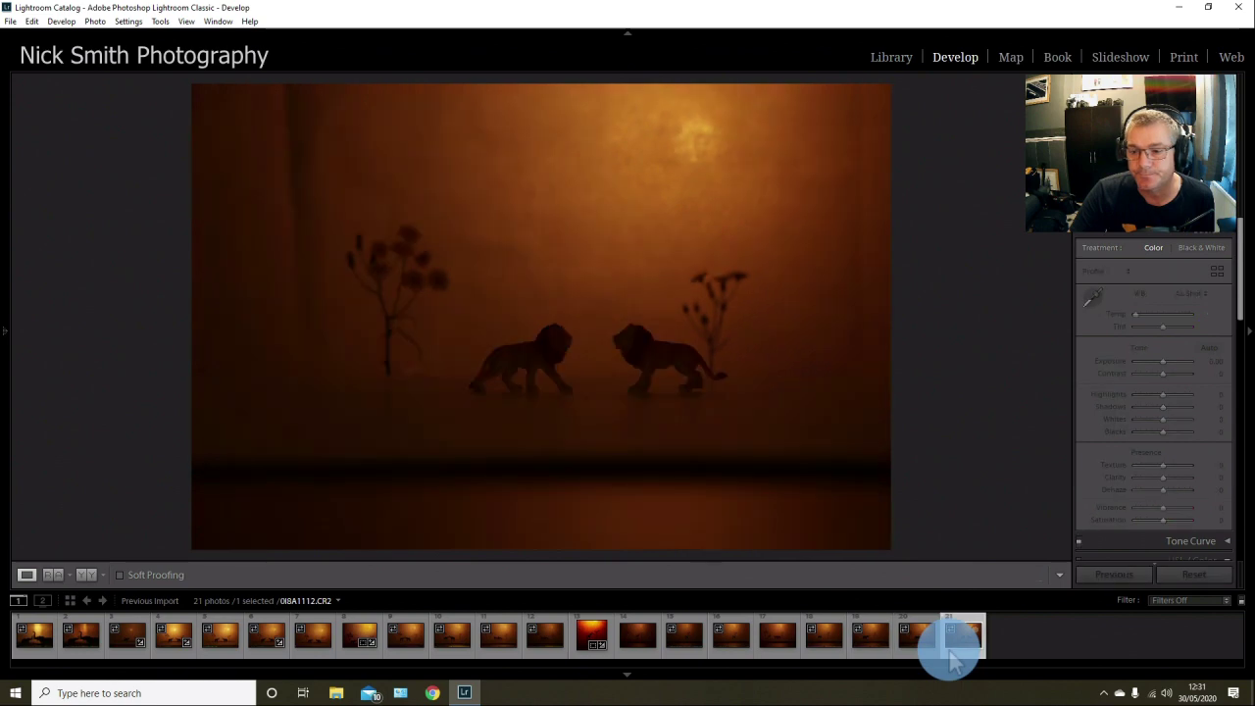
left_click(912, 655)
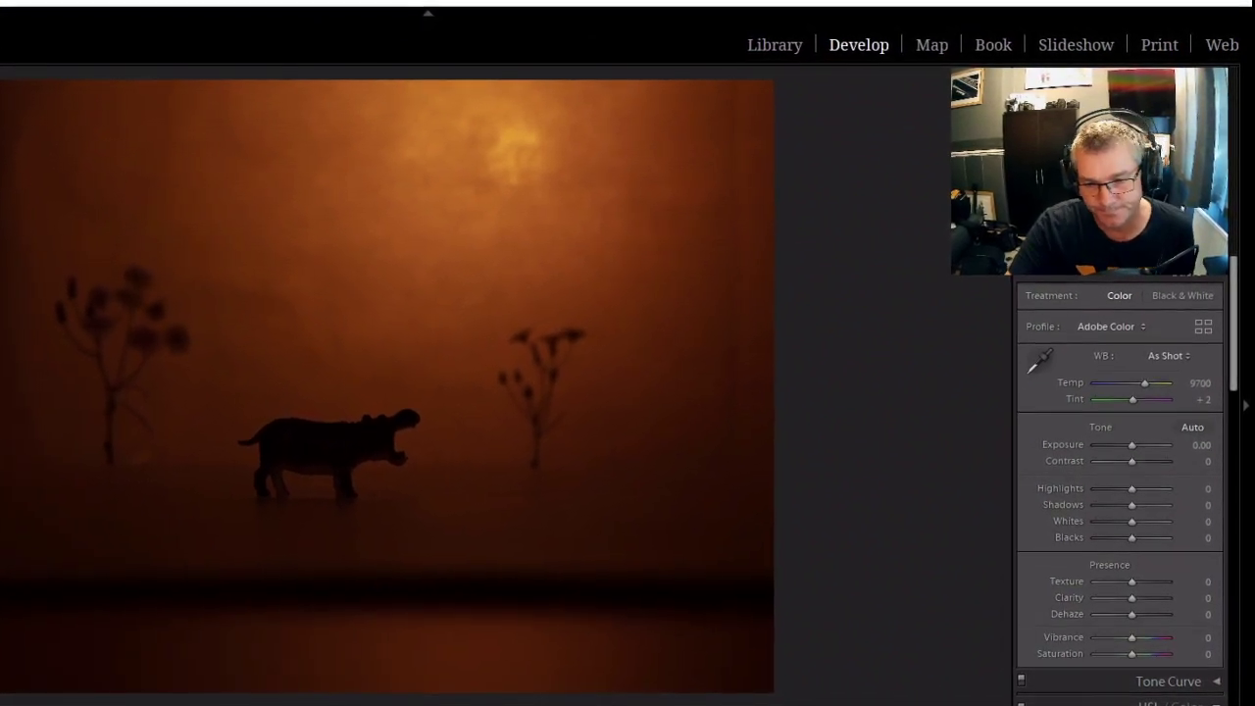
Go to the next hippo photo, start cropping it and open the list of aspect ratios.
key("Right")
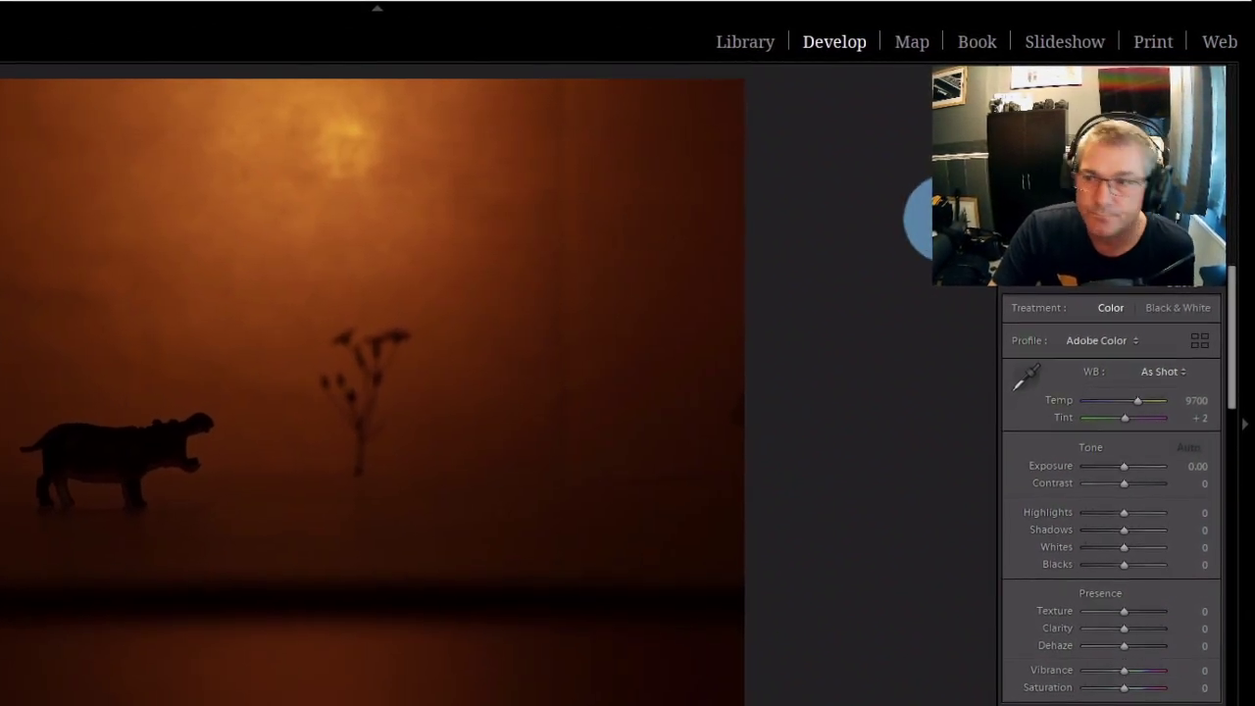
key("r")
left_click(1134, 323)
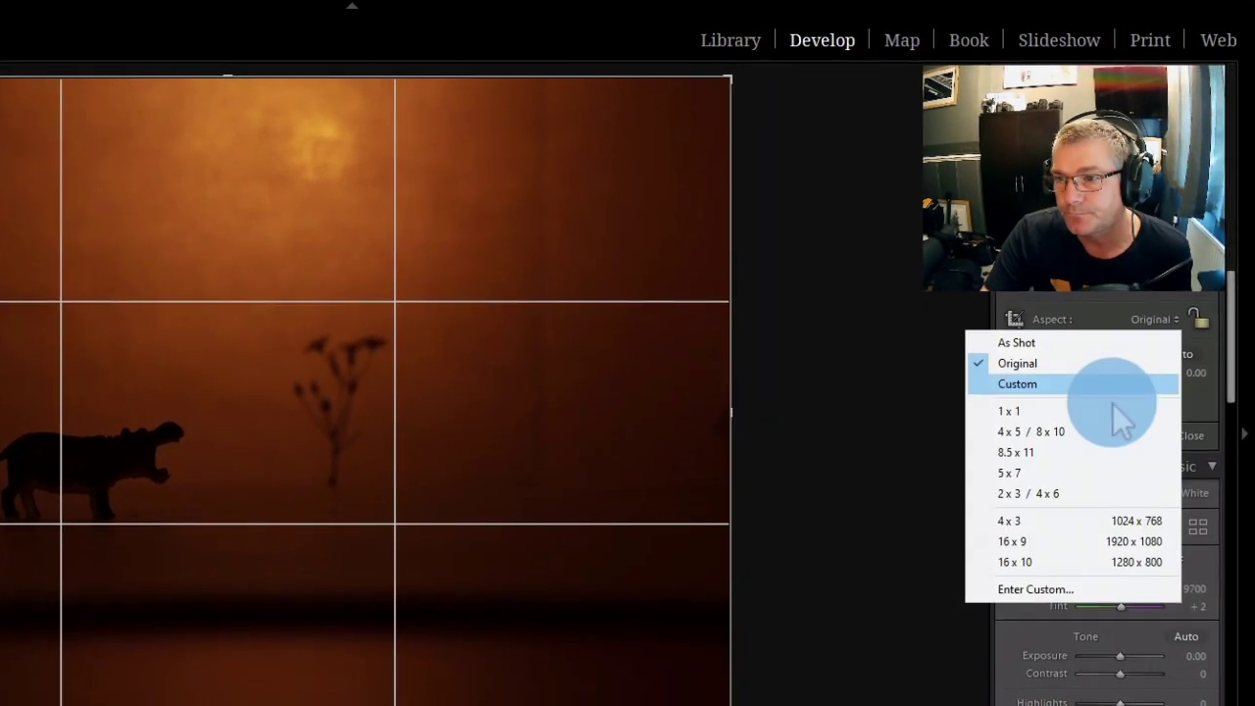